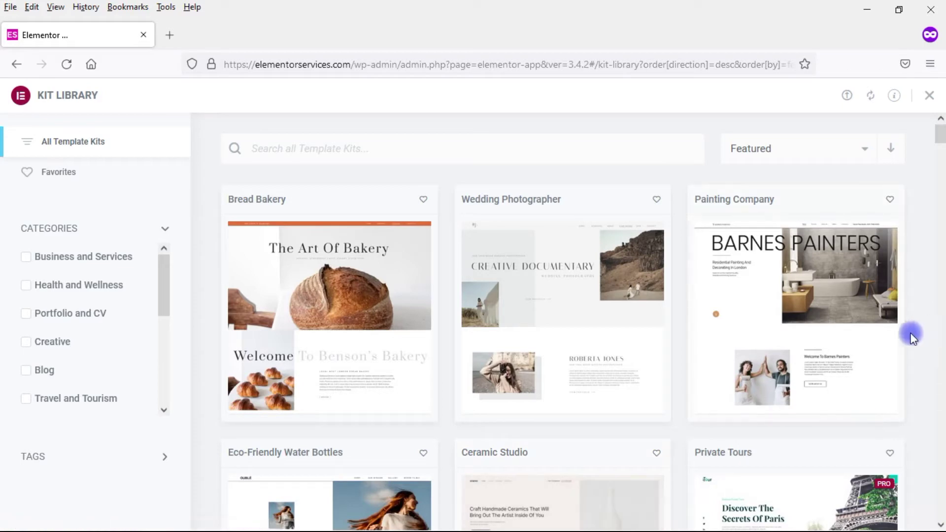
Browse all template kits in the Kit Library and view the sorting options.
{"action": "left_click_drag", "start_coordinate": [942, 134], "coordinate": [938, 194]}
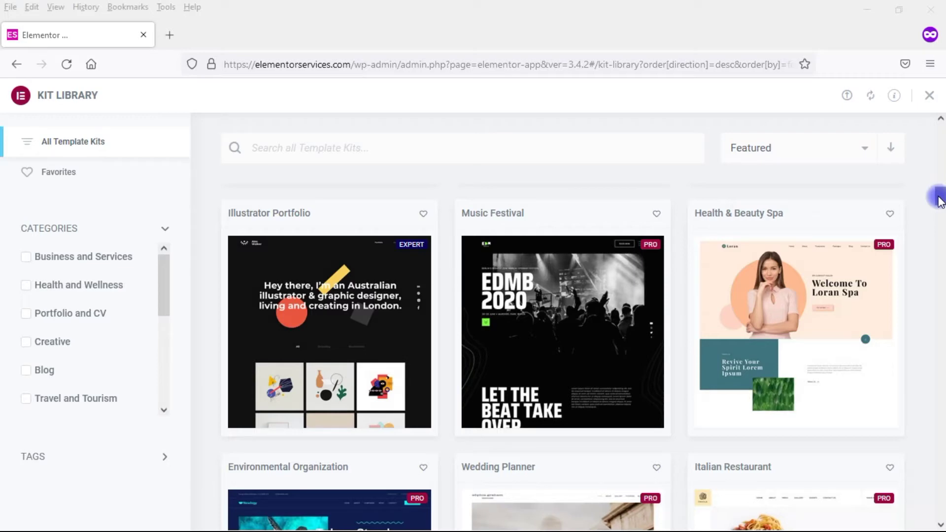
{"action": "left_click_drag", "start_coordinate": [938, 201], "coordinate": [935, 264]}
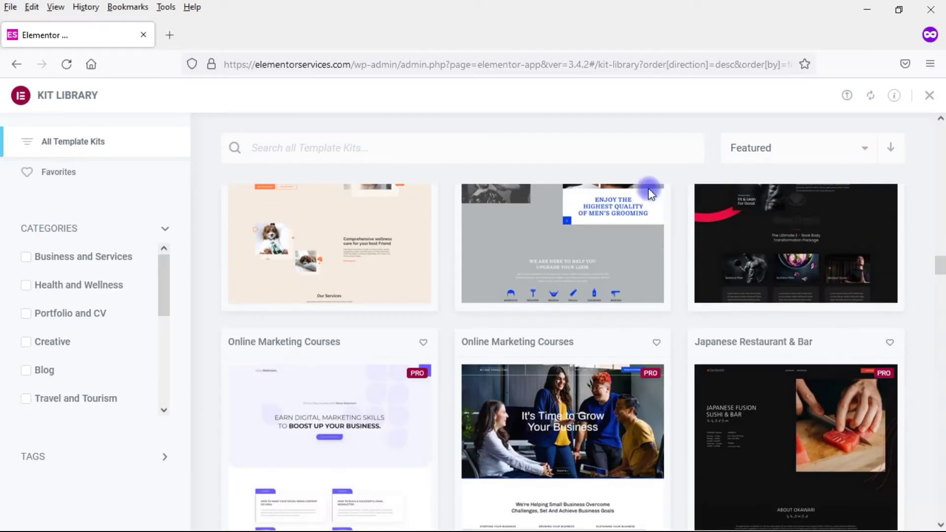
{"action": "left_click", "coordinate": [507, 153]}
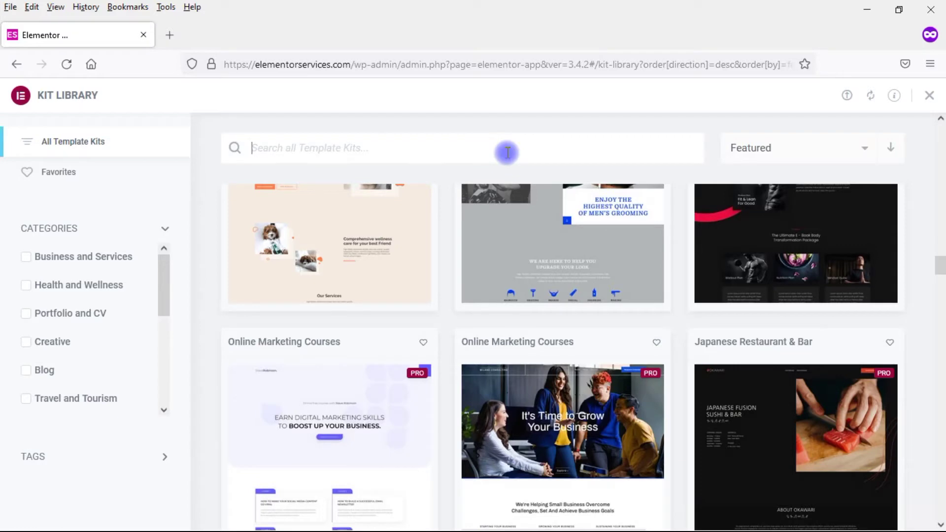
{"action": "left_click", "coordinate": [860, 150]}
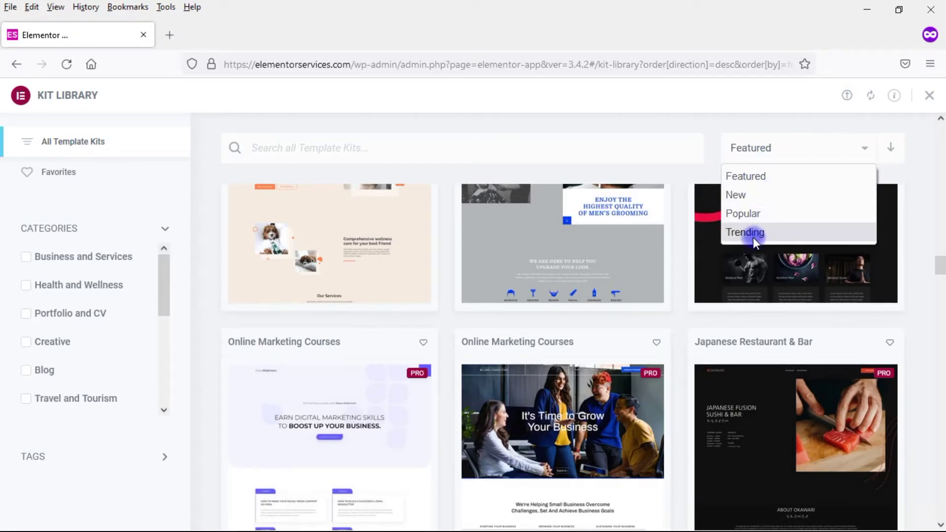
Filter the template kits by the NGO category and clear that filter again.
{"action": "left_click_drag", "start_coordinate": [165, 278], "coordinate": [169, 359]}
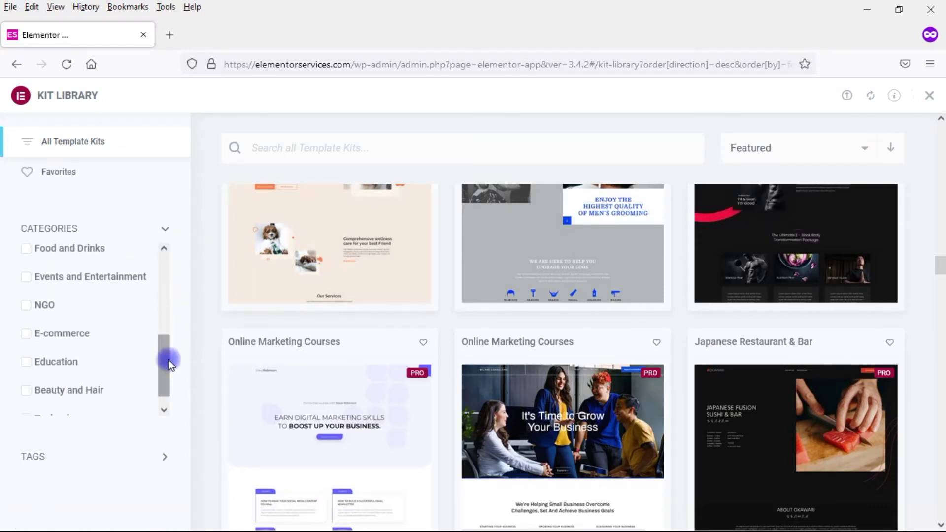
{"action": "left_click", "coordinate": [26, 305]}
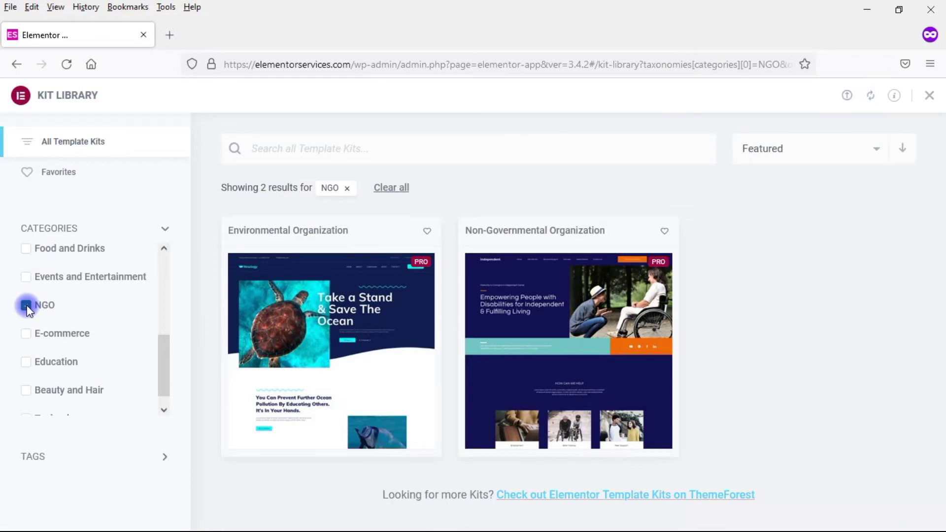
{"action": "left_click", "coordinate": [26, 305]}
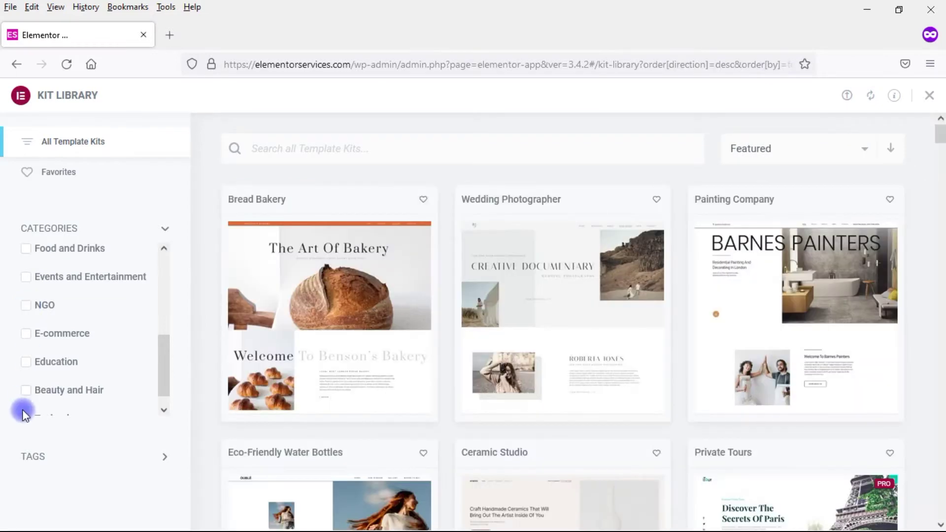
Expand the tags filter and look through the available kit tags.
{"action": "left_click", "coordinate": [162, 462]}
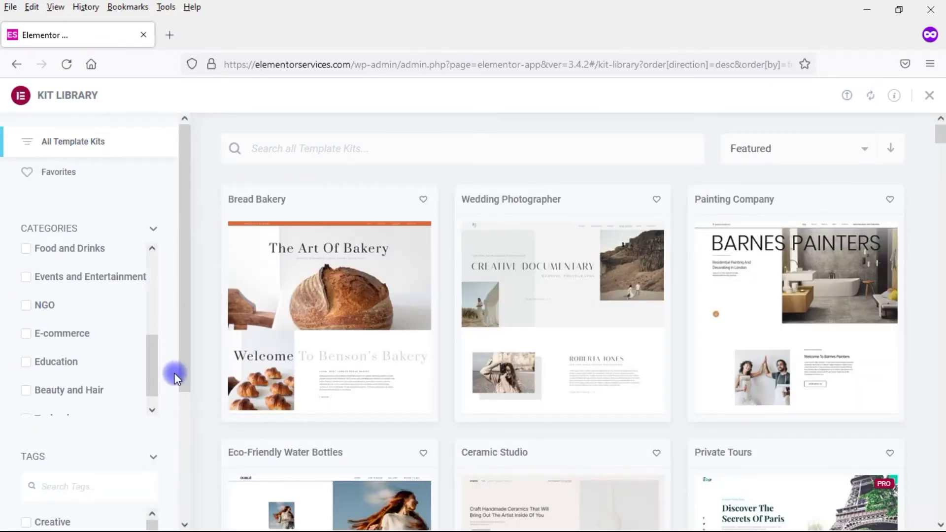
{"action": "left_click_drag", "start_coordinate": [187, 368], "coordinate": [186, 475]}
{"action": "left_click_drag", "start_coordinate": [152, 364], "coordinate": [142, 474]}
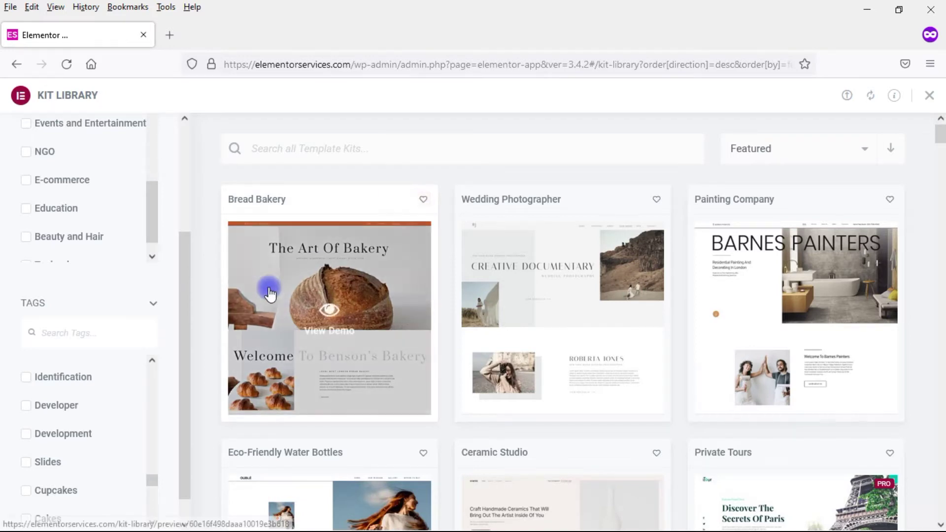
{"action": "left_click_drag", "start_coordinate": [179, 348], "coordinate": [182, 214]}
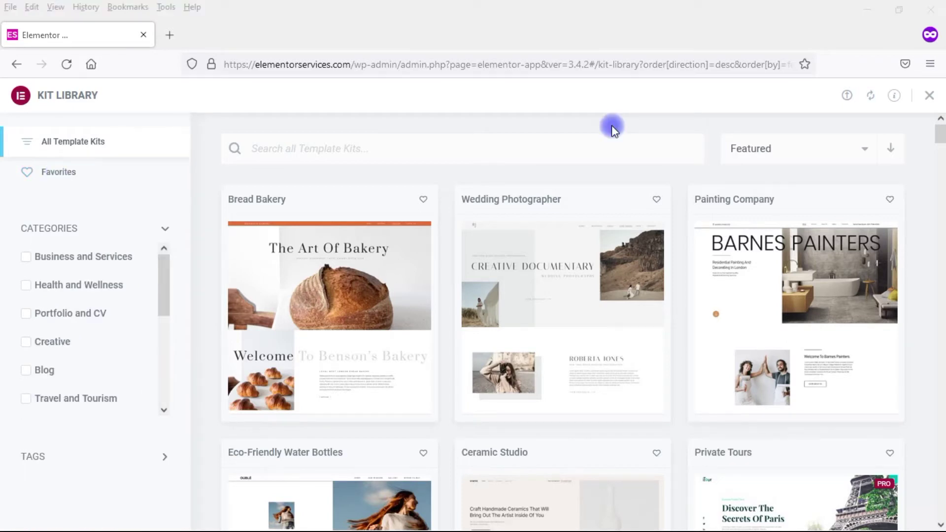
Review the template kit import page and the Kit Library's welcome information.
{"action": "left_click", "coordinate": [847, 96]}
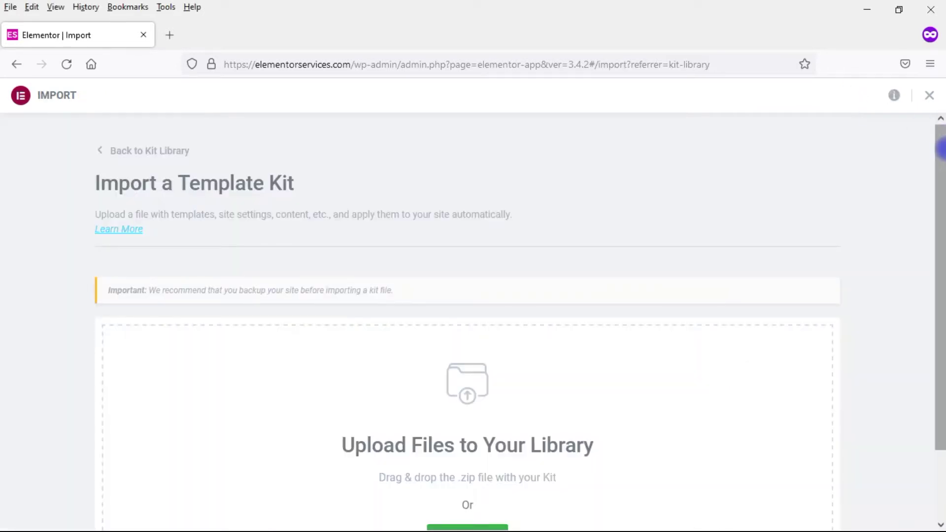
{"action": "scroll", "coordinate": [940, 267], "scroll_direction": "down", "scroll_amount": 2}
{"action": "scroll", "coordinate": [941, 268], "scroll_direction": "up", "scroll_amount": 2}
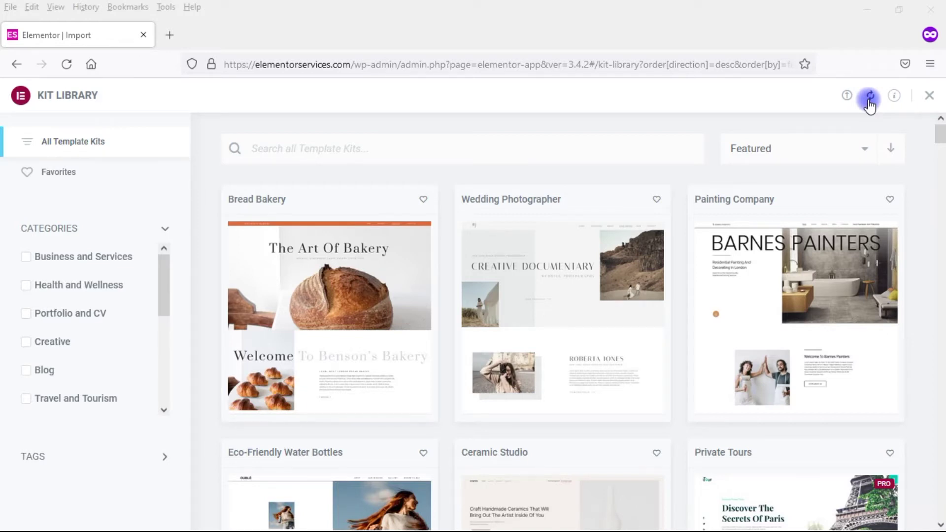
{"action": "left_click", "coordinate": [892, 98]}
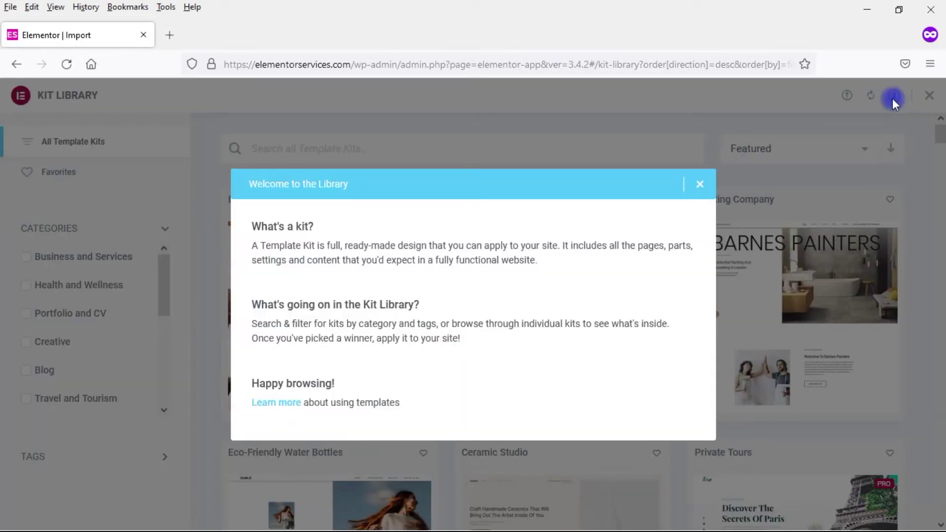
{"action": "left_click", "coordinate": [893, 100]}
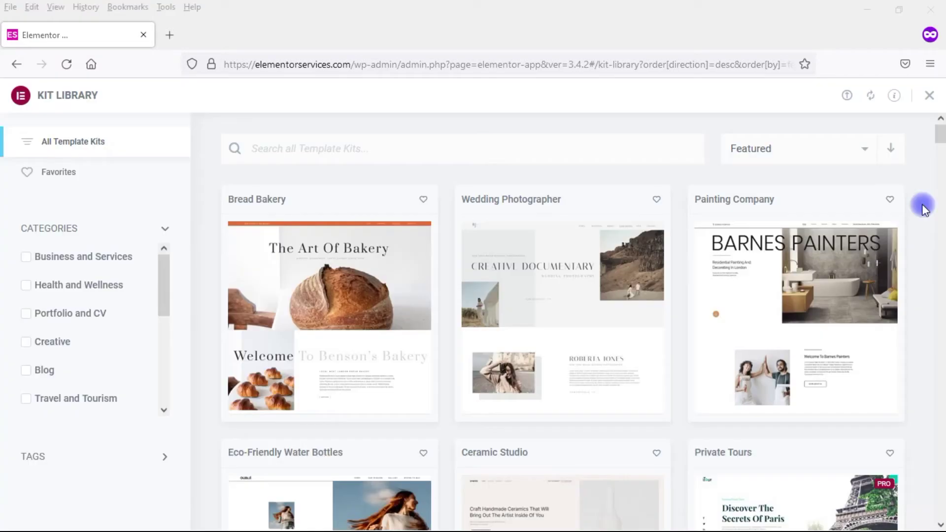
Find the UX/UI Designer Portfolio kit and view its demo.
{"action": "scroll", "coordinate": [941, 143], "scroll_direction": "down", "scroll_amount": 9}
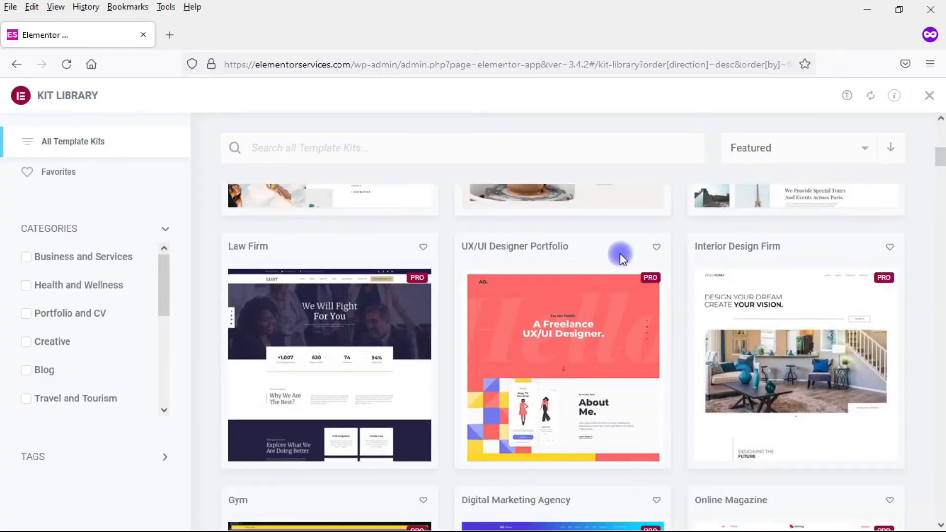
{"action": "mouse_move", "coordinate": [590, 322]}
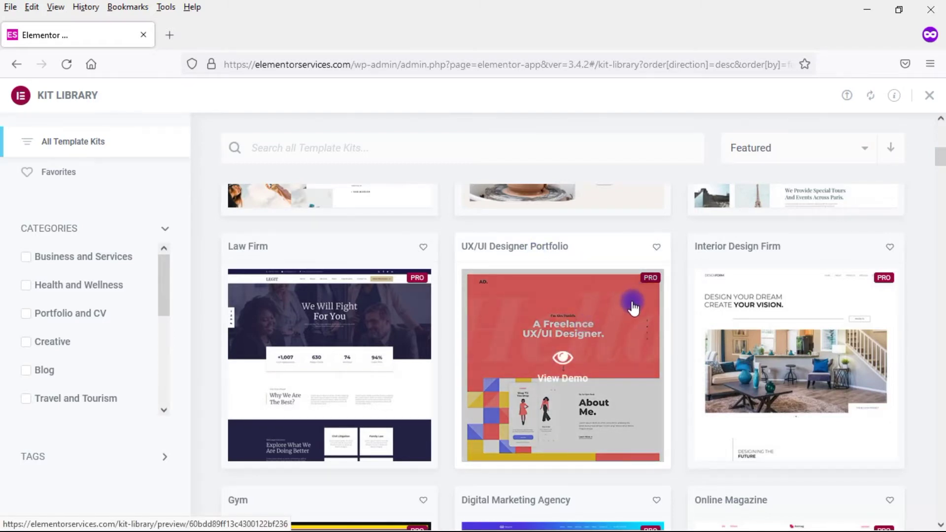
{"action": "left_click", "coordinate": [564, 363]}
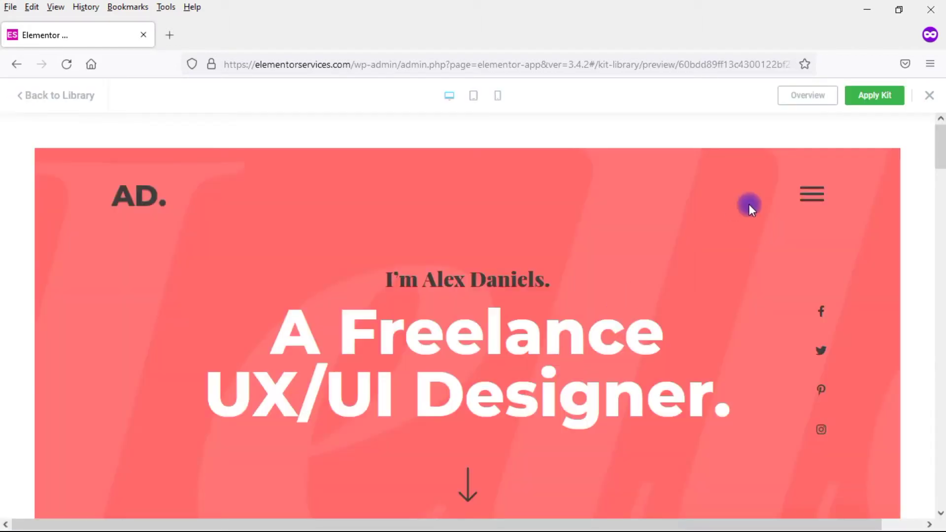
{"action": "mouse_move", "coordinate": [941, 160]}
{"action": "left_mouse_down"}
{"action": "mouse_move", "coordinate": [941, 299]}
{"action": "mouse_move", "coordinate": [917, 527]}
{"action": "mouse_move", "coordinate": [940, 338]}
{"action": "mouse_move", "coordinate": [941, 152]}
{"action": "left_mouse_up"}
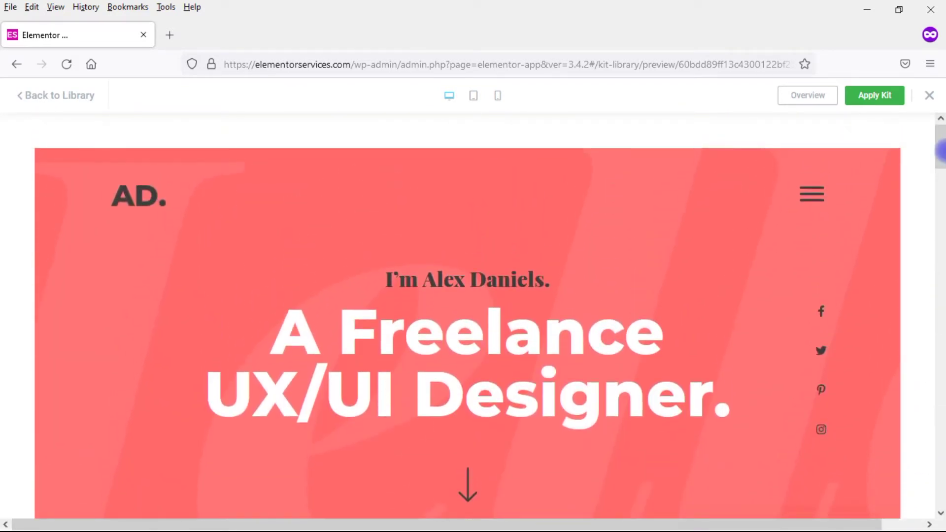
Examine the pages included in the UX/UI Designer Portfolio kit from its overview.
{"action": "left_click", "coordinate": [799, 96]}
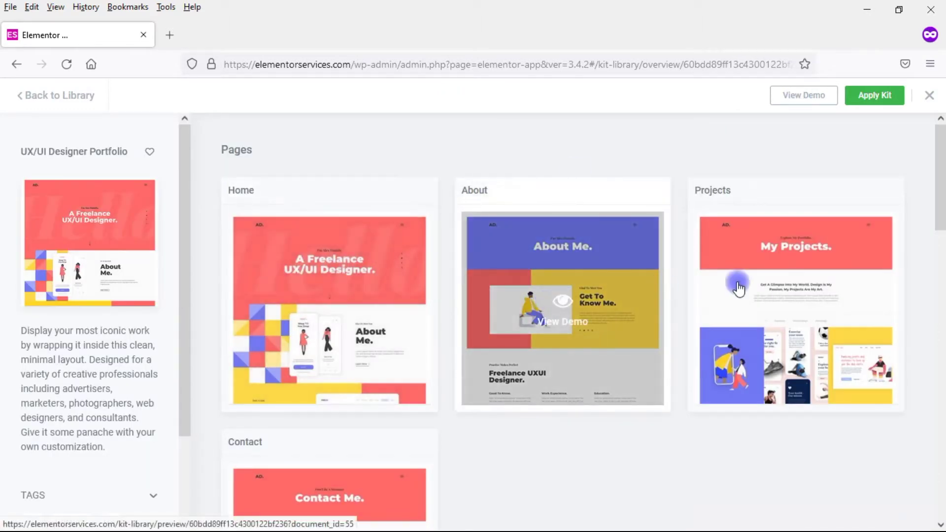
{"action": "left_click_drag", "start_coordinate": [941, 201], "coordinate": [940, 242]}
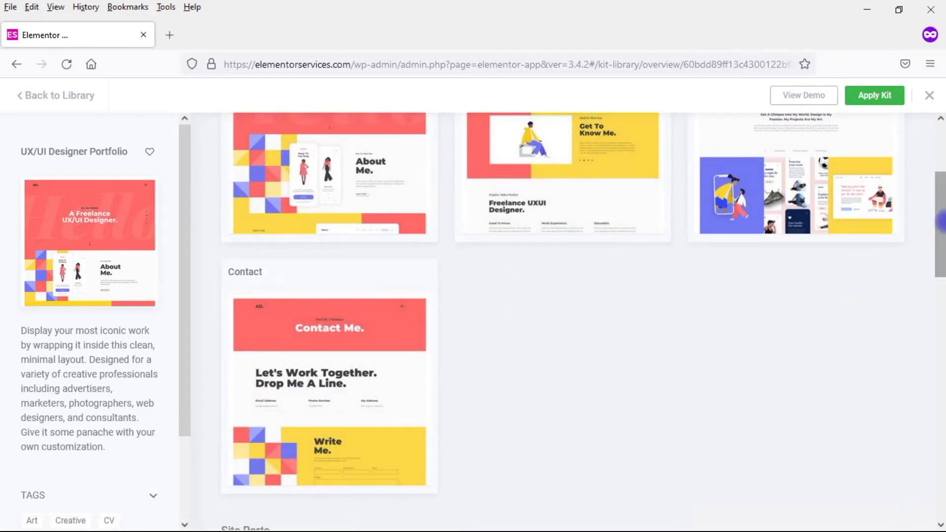
{"action": "left_click_drag", "start_coordinate": [940, 221], "coordinate": [940, 165]}
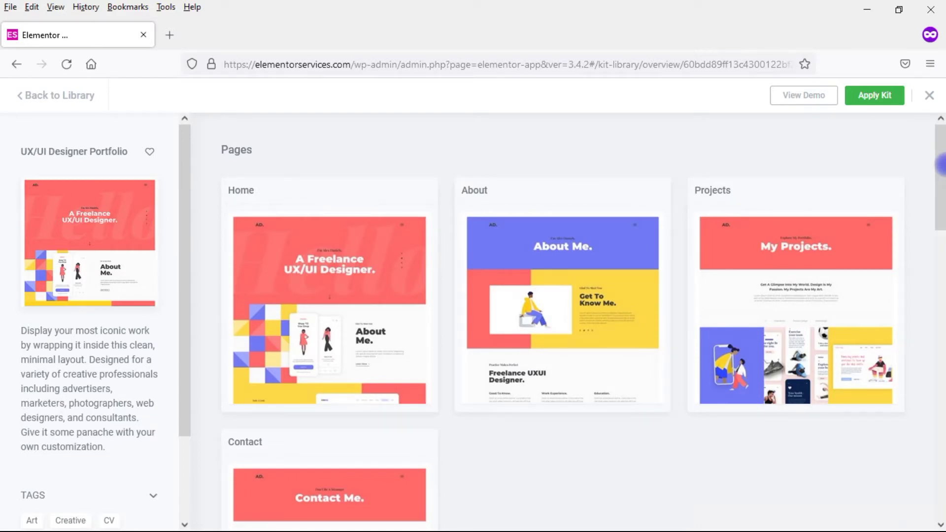
Preview the kit's Home page in the tablet and mobile layouts.
{"action": "left_click", "coordinate": [348, 296]}
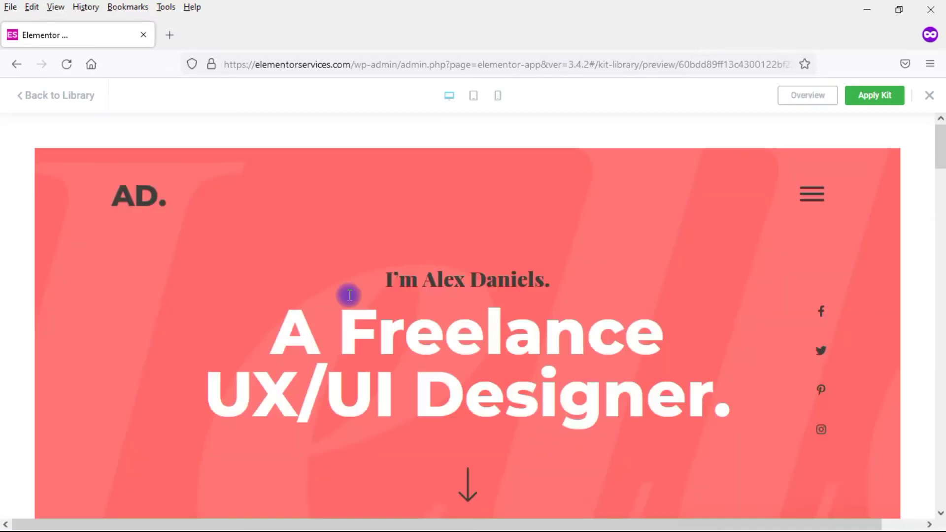
{"action": "left_click", "coordinate": [472, 97]}
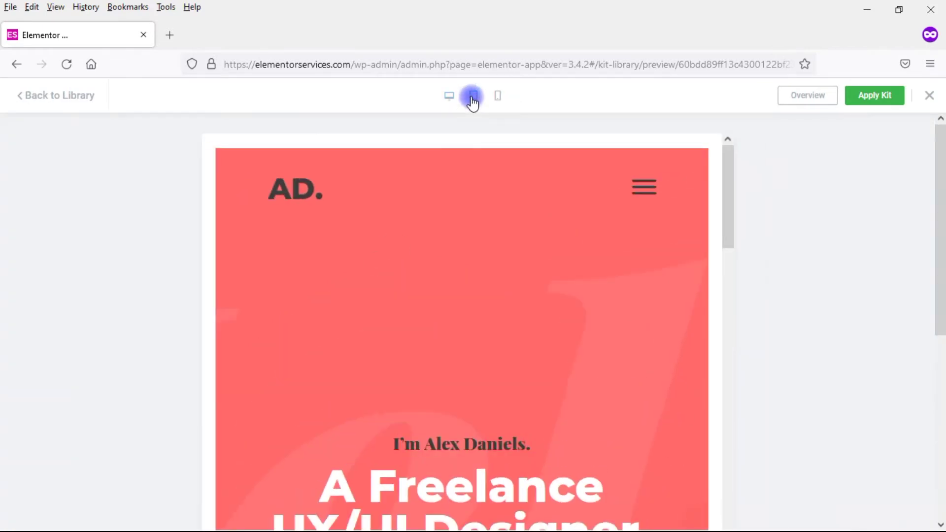
{"action": "mouse_move", "coordinate": [722, 165]}
{"action": "left_mouse_down"}
{"action": "mouse_move", "coordinate": [701, 509]}
{"action": "mouse_move", "coordinate": [707, 169]}
{"action": "left_mouse_up"}
{"action": "left_click", "coordinate": [498, 95]}
{"action": "left_click_drag", "start_coordinate": [590, 170], "coordinate": [581, 212]}
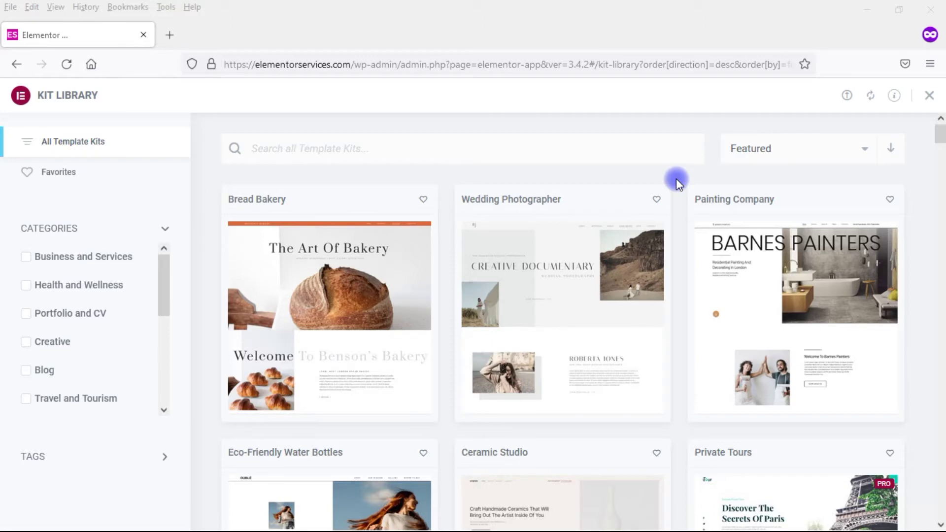
Browse the best-selling Elementor template kits on ThemeForest through the library's link, and close that site.
{"action": "mouse_move", "coordinate": [557, 232]}
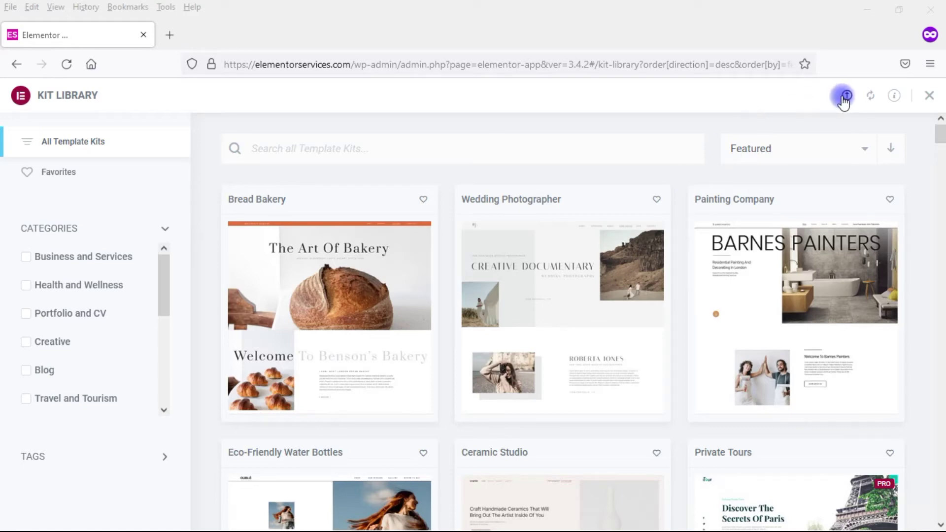
{"action": "left_click_drag", "start_coordinate": [938, 138], "coordinate": [938, 522]}
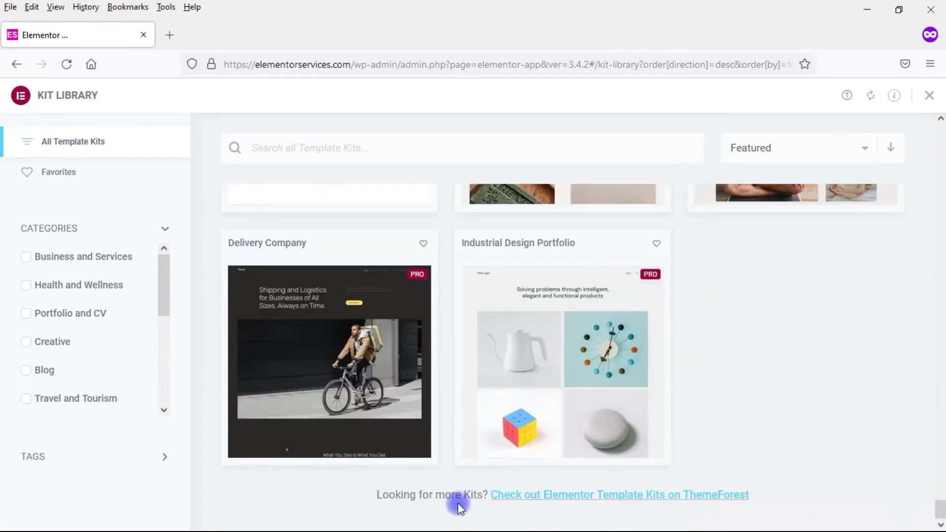
{"action": "left_click", "coordinate": [606, 495]}
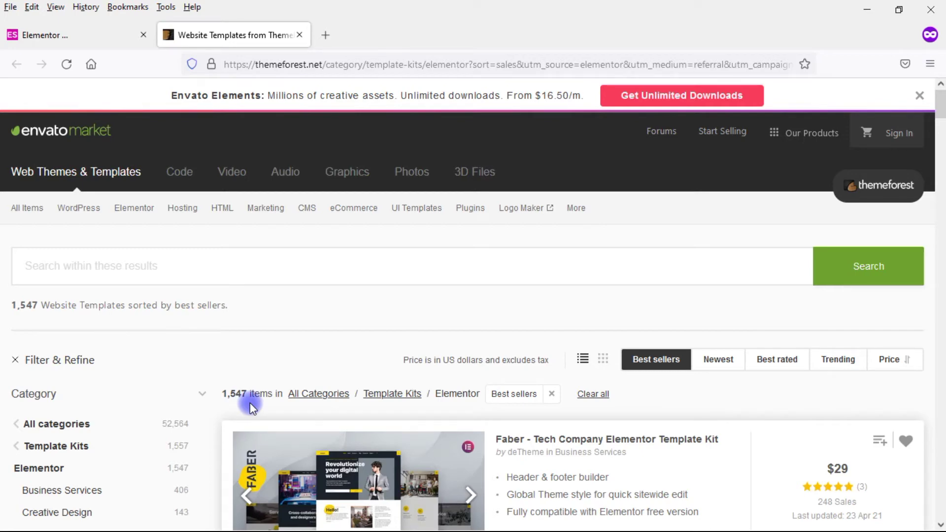
{"action": "left_click_drag", "start_coordinate": [943, 106], "coordinate": [943, 118]}
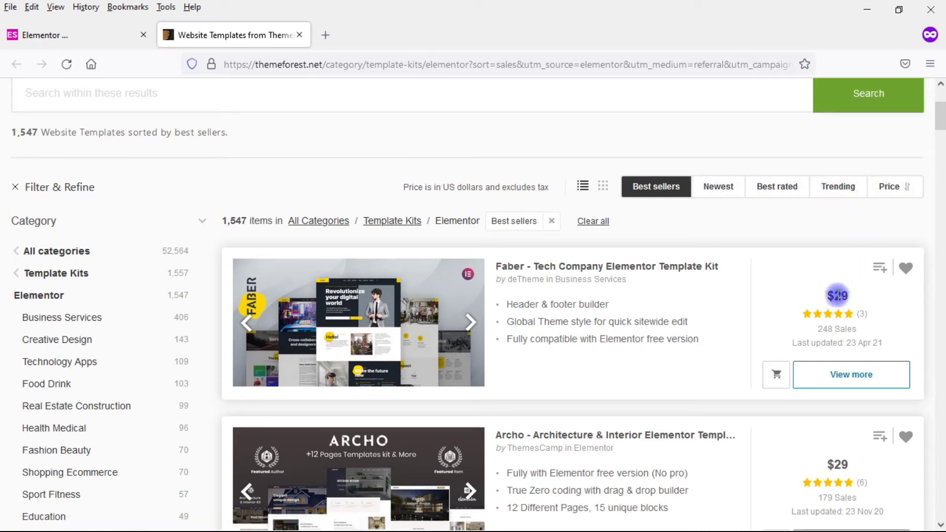
{"action": "mouse_move", "coordinate": [940, 122]}
{"action": "left_mouse_down"}
{"action": "mouse_move", "coordinate": [941, 192]}
{"action": "mouse_move", "coordinate": [941, 127]}
{"action": "left_mouse_up"}
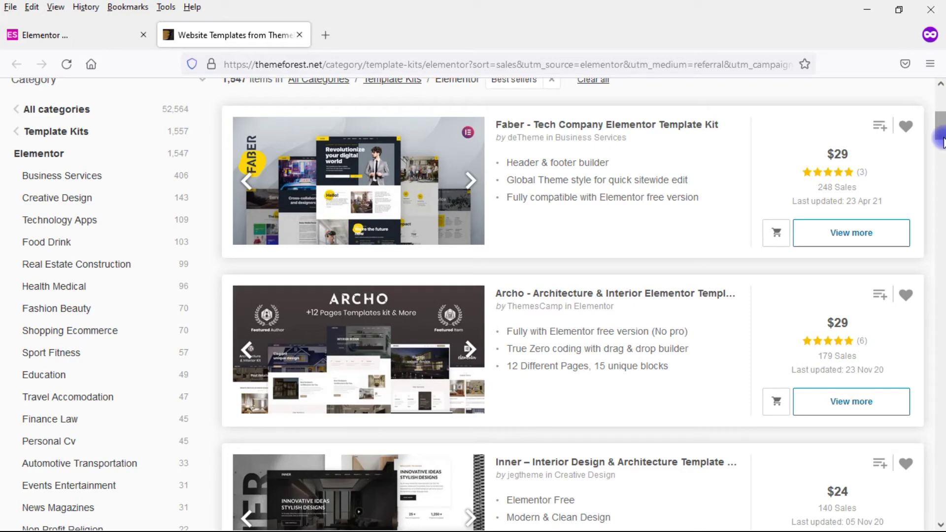
{"action": "key", "text": "ctrl+w"}
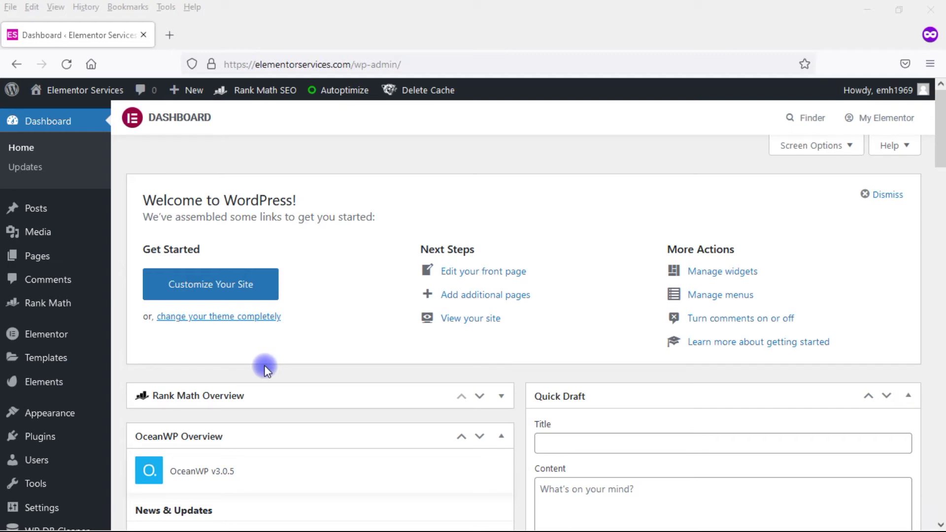
Check the status of the Import Export Template Kit experiment in Elementor's settings.
{"action": "mouse_move", "coordinate": [74, 331]}
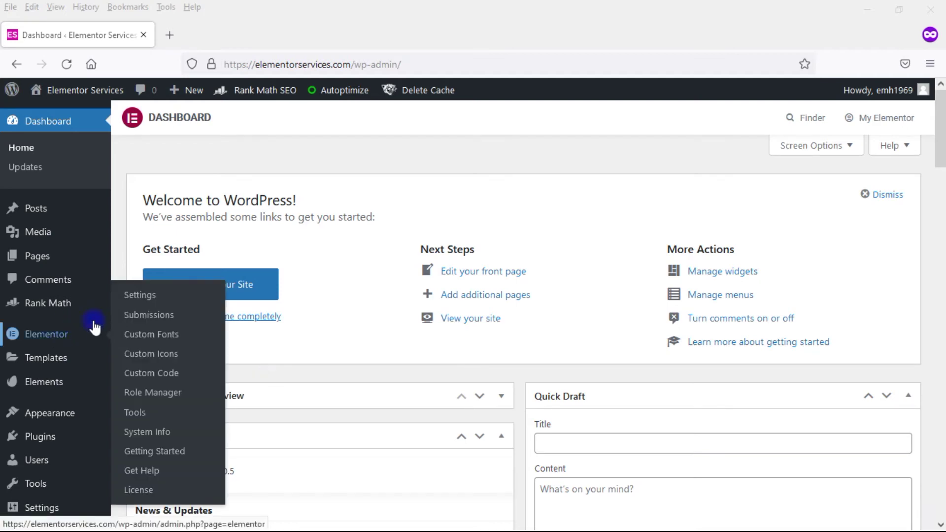
{"action": "left_click", "coordinate": [143, 295]}
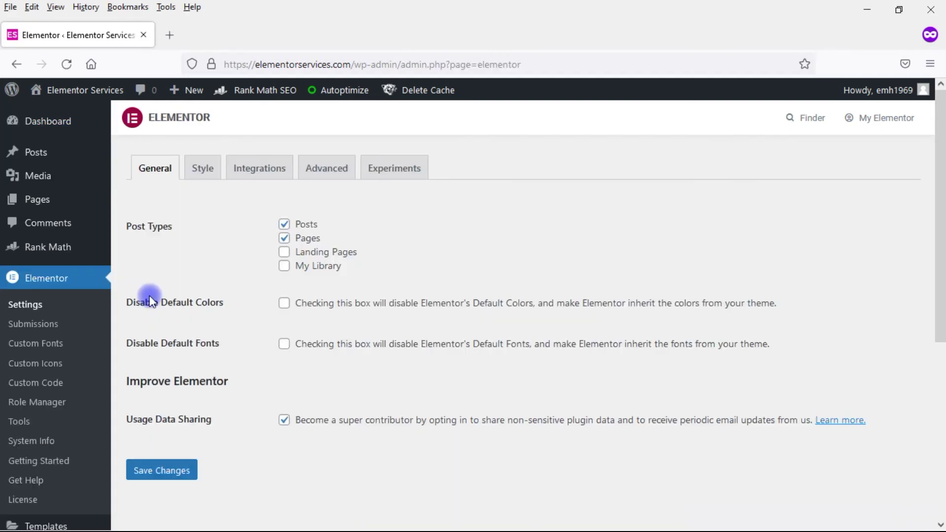
{"action": "left_click", "coordinate": [397, 170]}
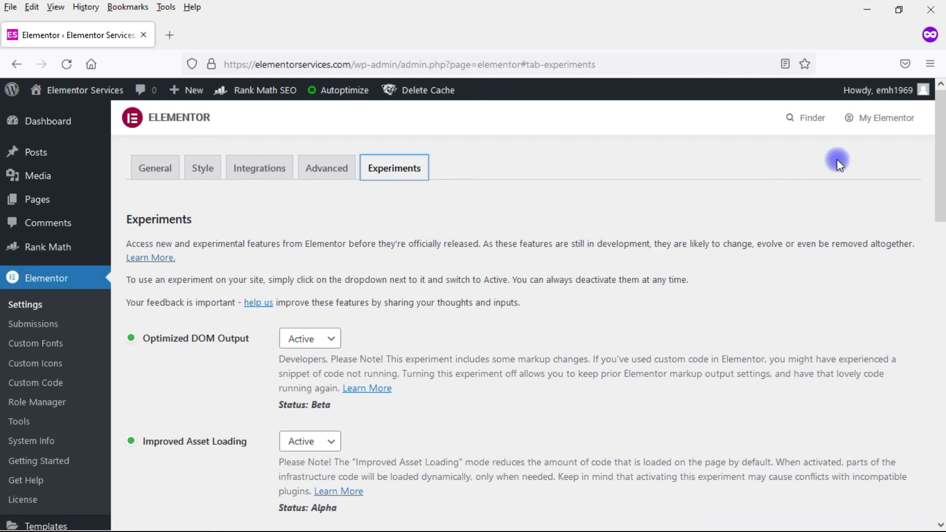
{"action": "left_click_drag", "start_coordinate": [940, 152], "coordinate": [938, 318]}
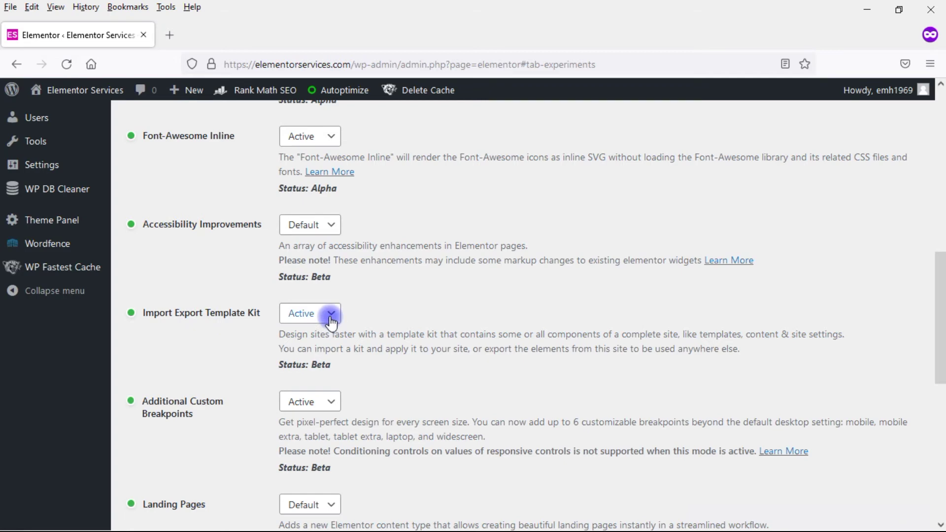
{"action": "left_click_drag", "start_coordinate": [939, 351], "coordinate": [937, 227]}
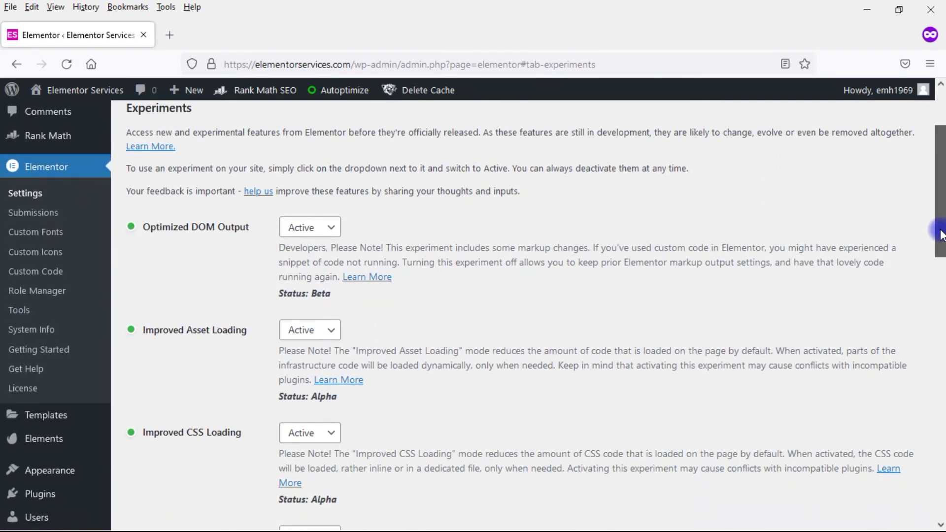
Start a template kit export from Elementor's Import / Export Kit tools.
{"action": "left_click", "coordinate": [15, 314]}
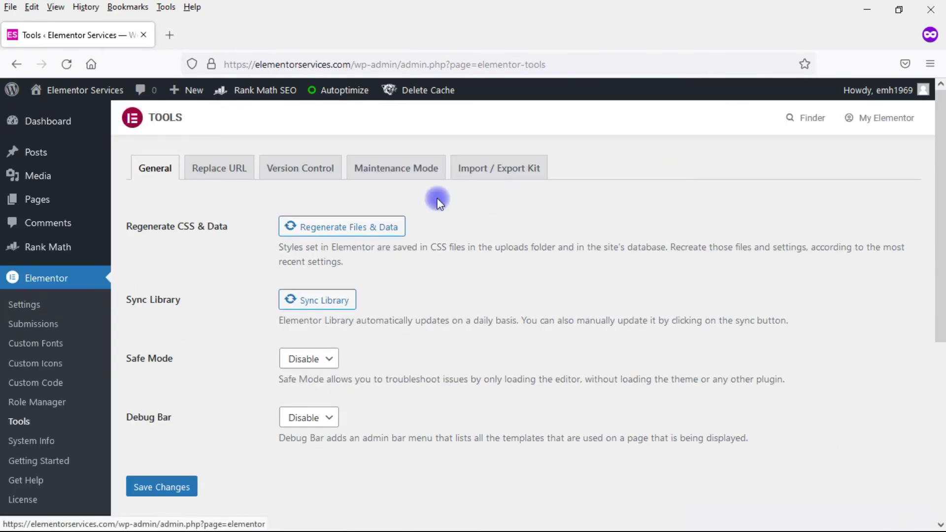
{"action": "left_click", "coordinate": [483, 174]}
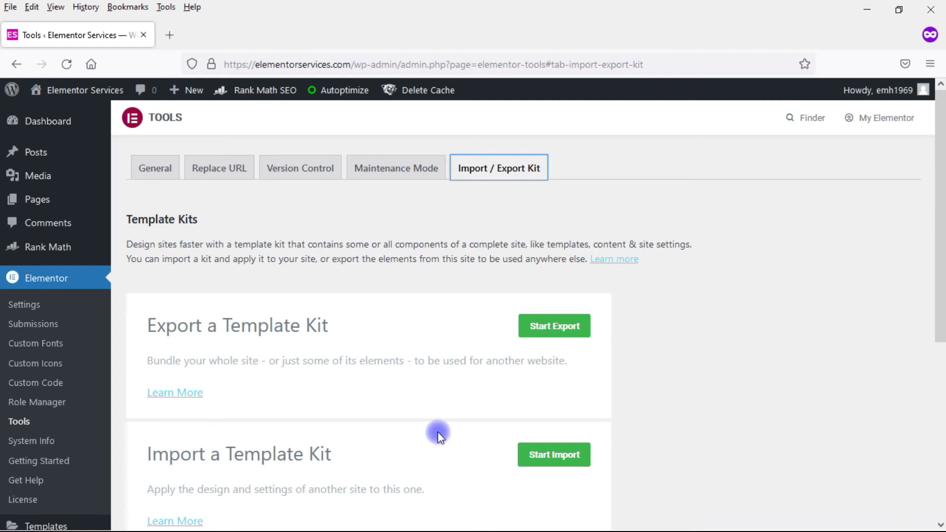
{"action": "left_click", "coordinate": [553, 327]}
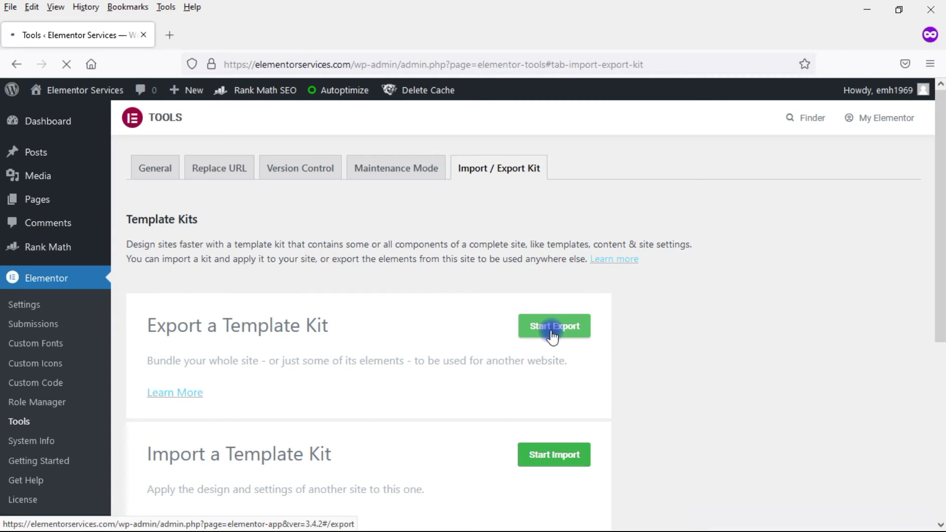